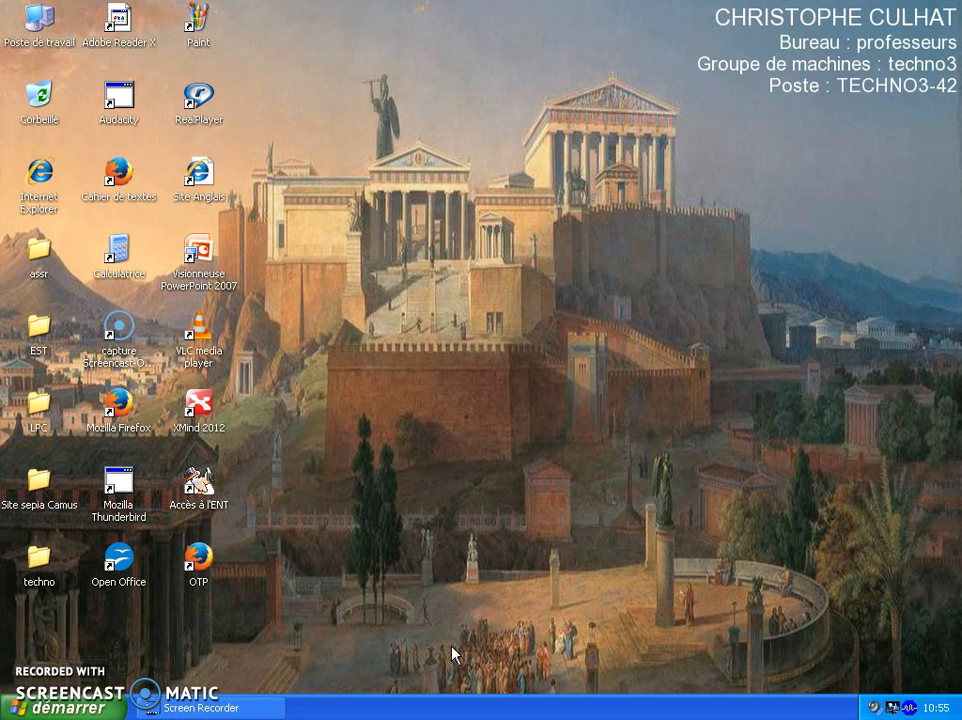
Launch SketchUp from the techno desktop folder, continue past the script error, decline the security alert and start a blank model
double_click(38, 558)
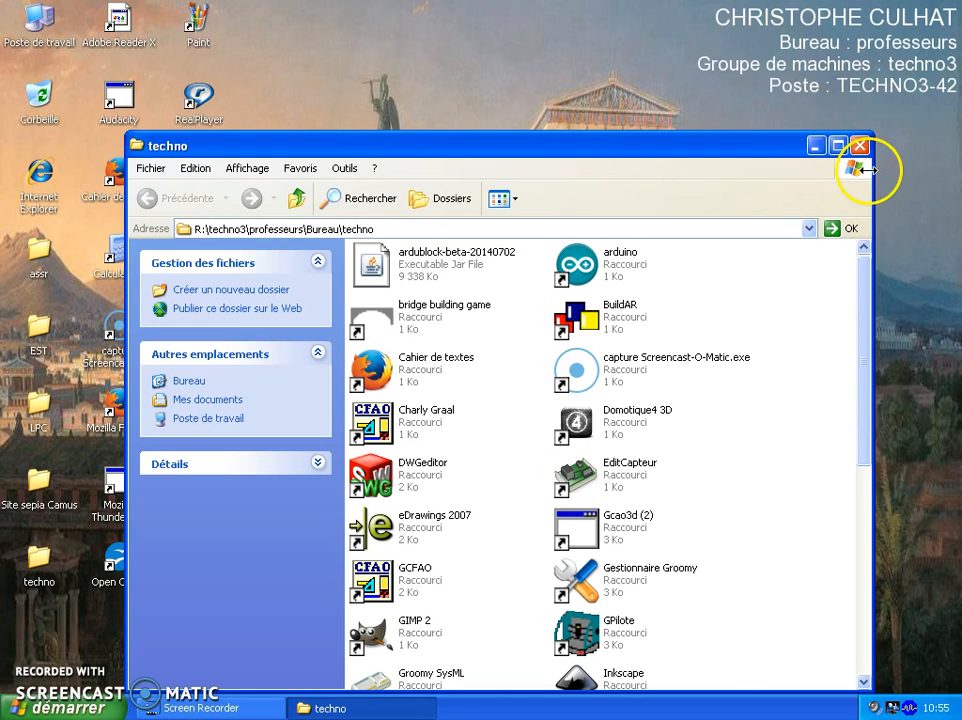
click(838, 145)
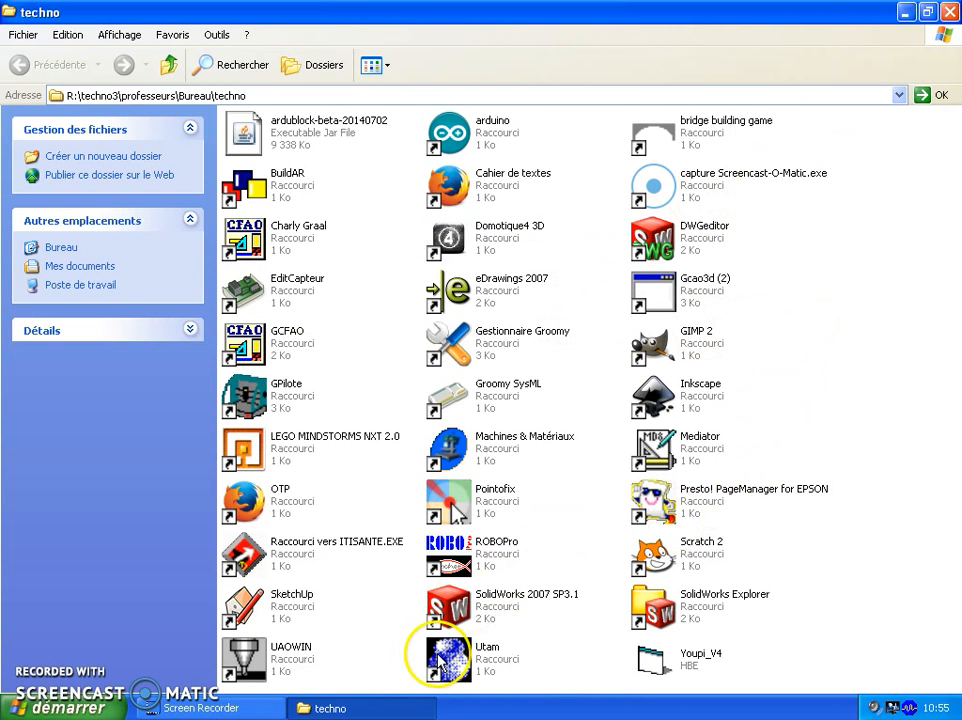
click(256, 604)
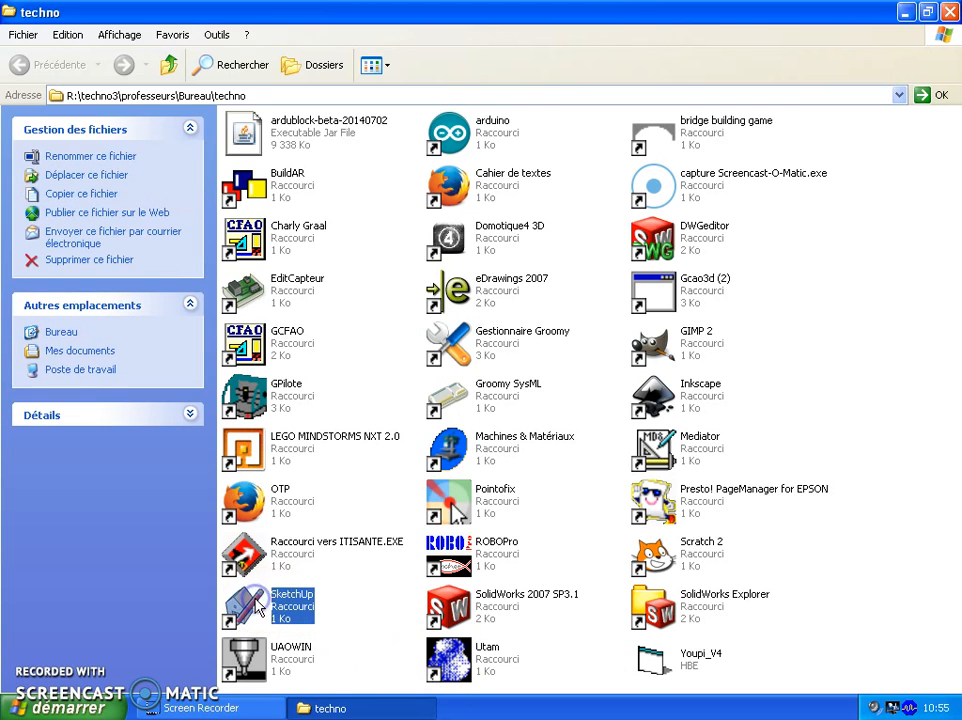
double_click(272, 608)
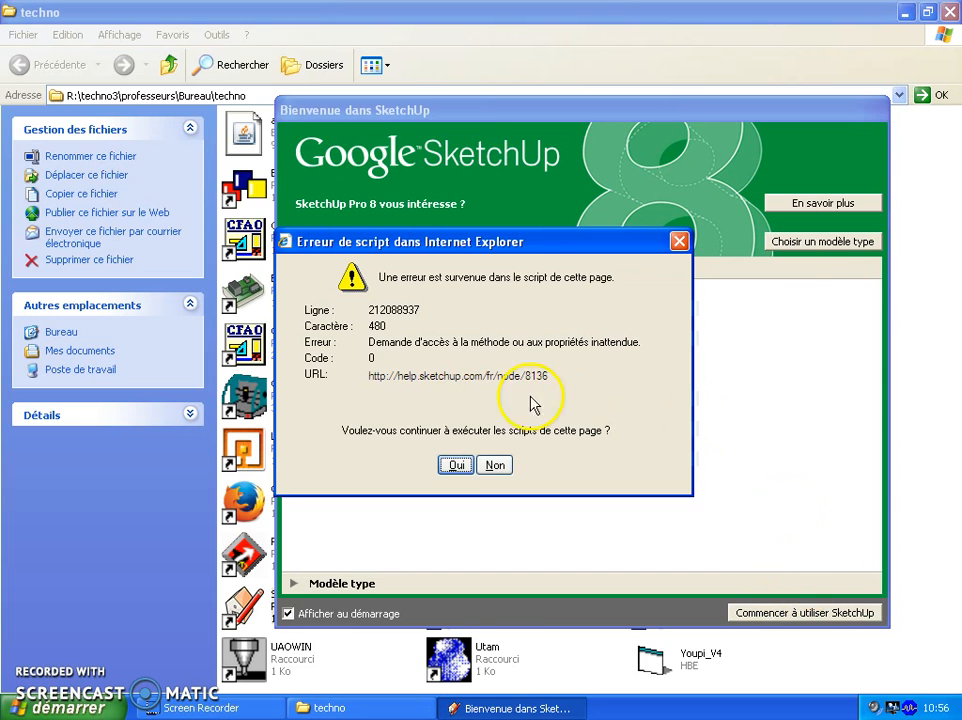
click(456, 464)
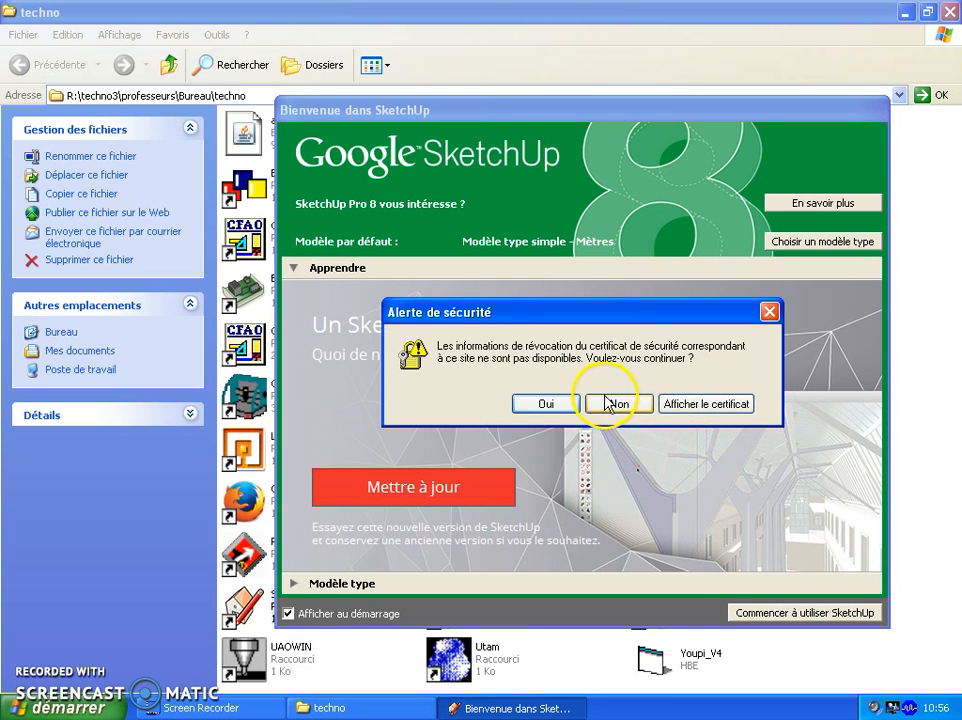
click(610, 403)
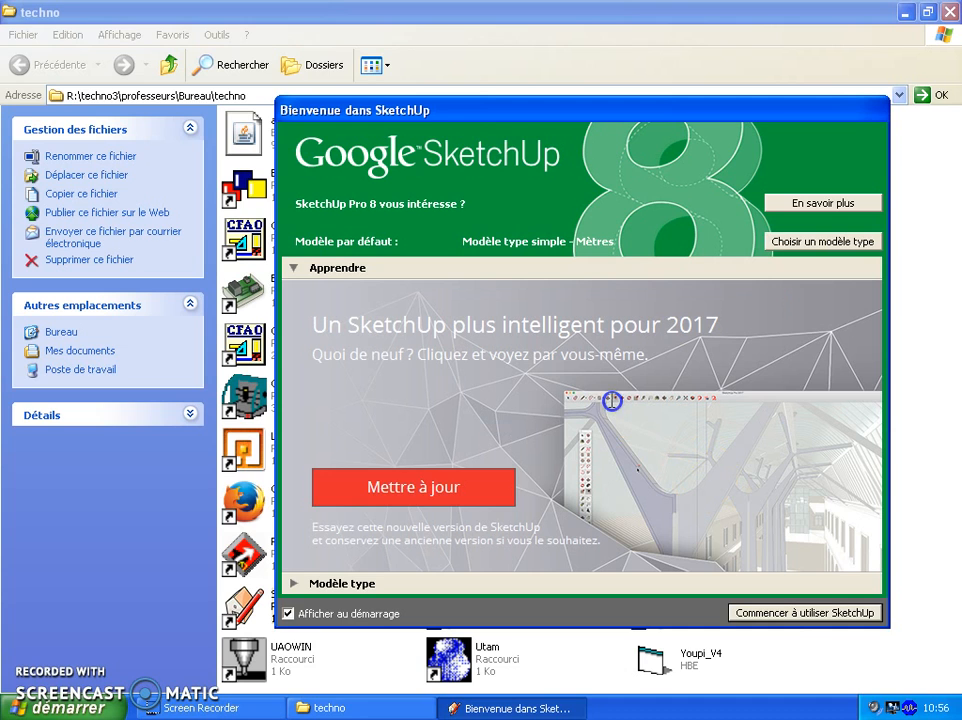
click(792, 614)
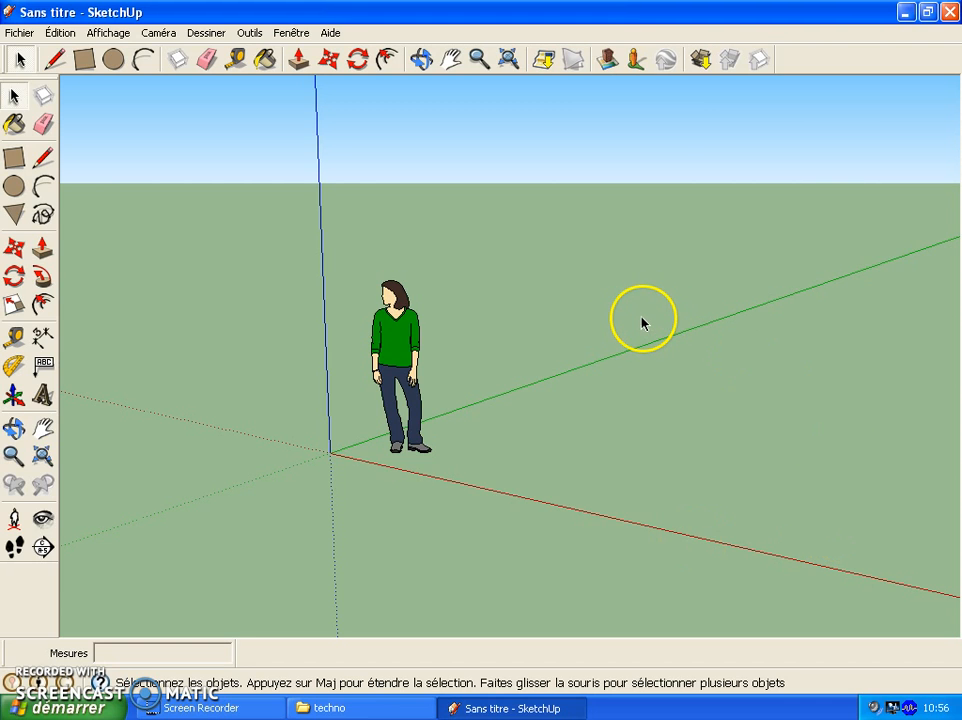
Delete the standing figure and draw a ground rectangle of about 3.92 m by 4.94 m starting at the origin
click(397, 337)
key(Delete)
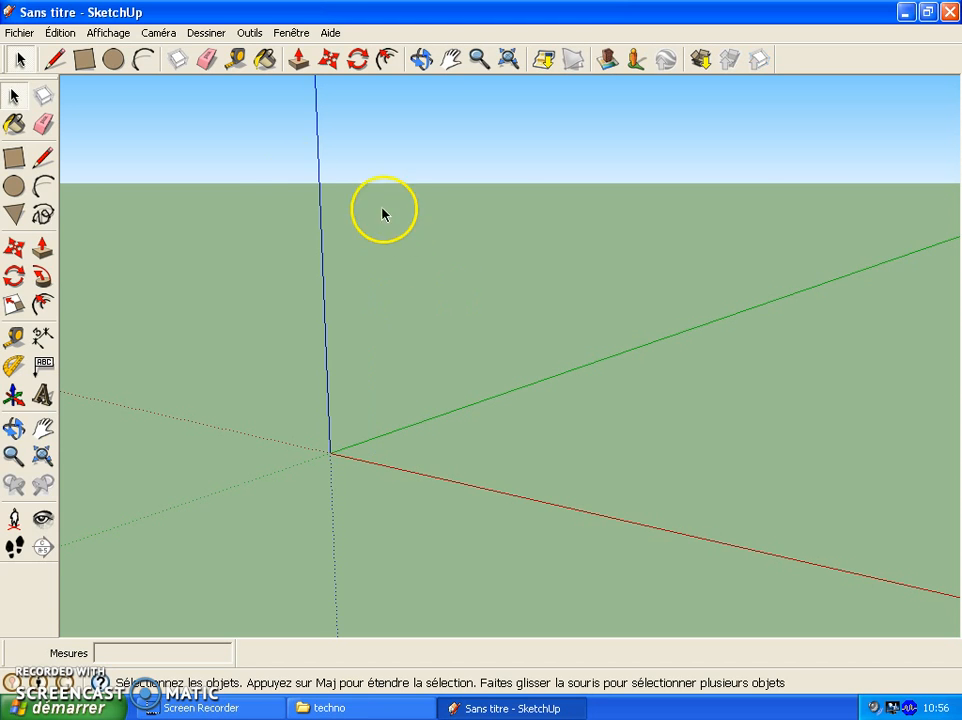
click(86, 62)
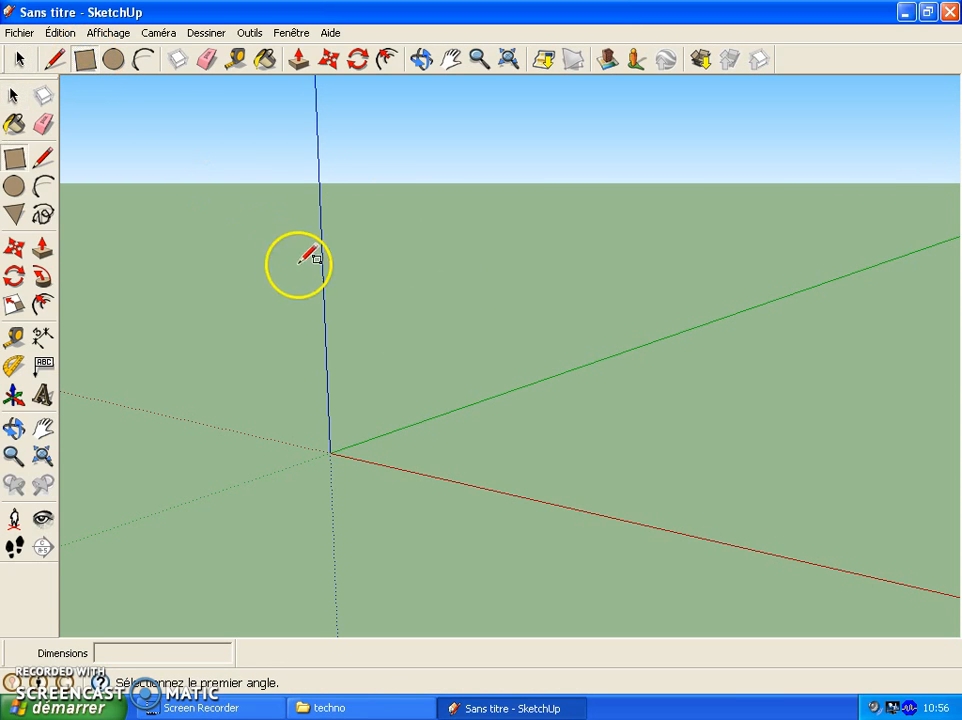
click(330, 454)
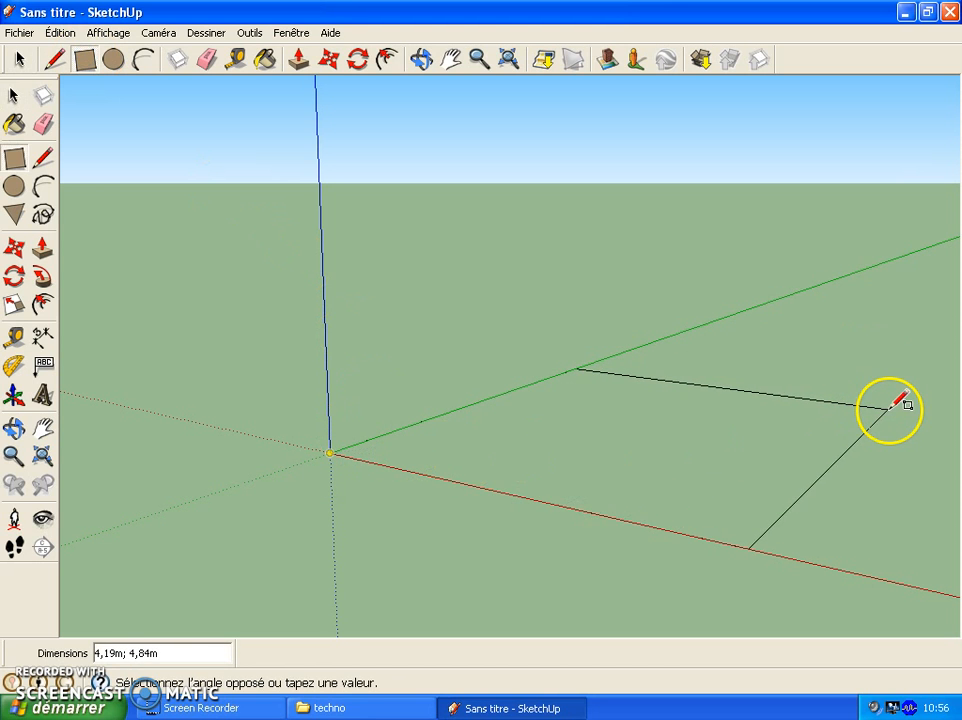
click(865, 403)
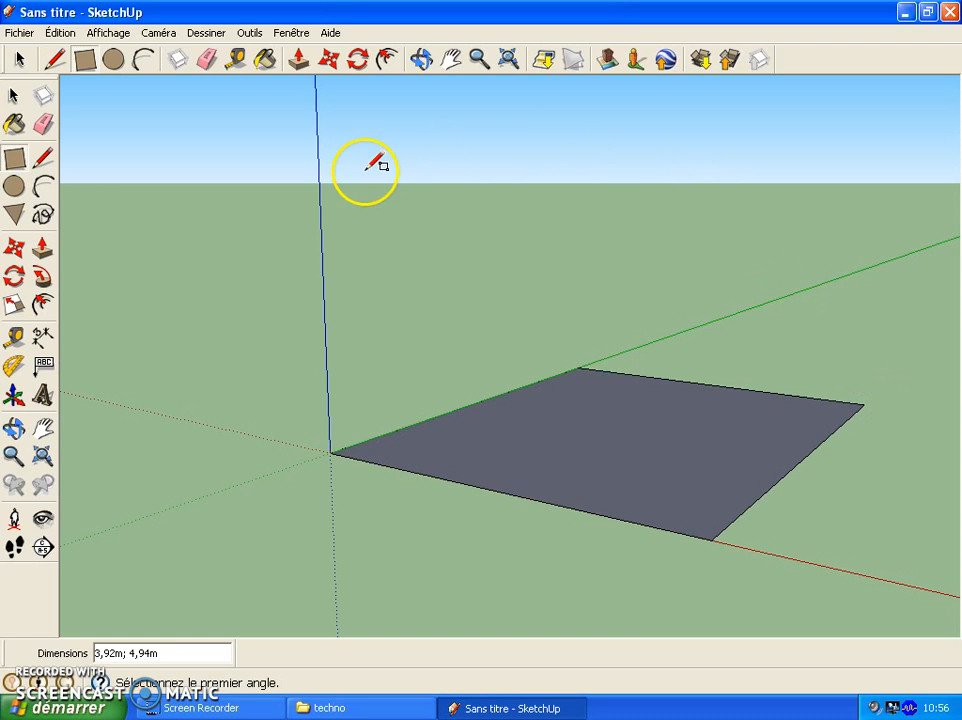
Create the 3D text "Essai du logiciel buildar" and place it flat on the rectangle's face
click(42, 395)
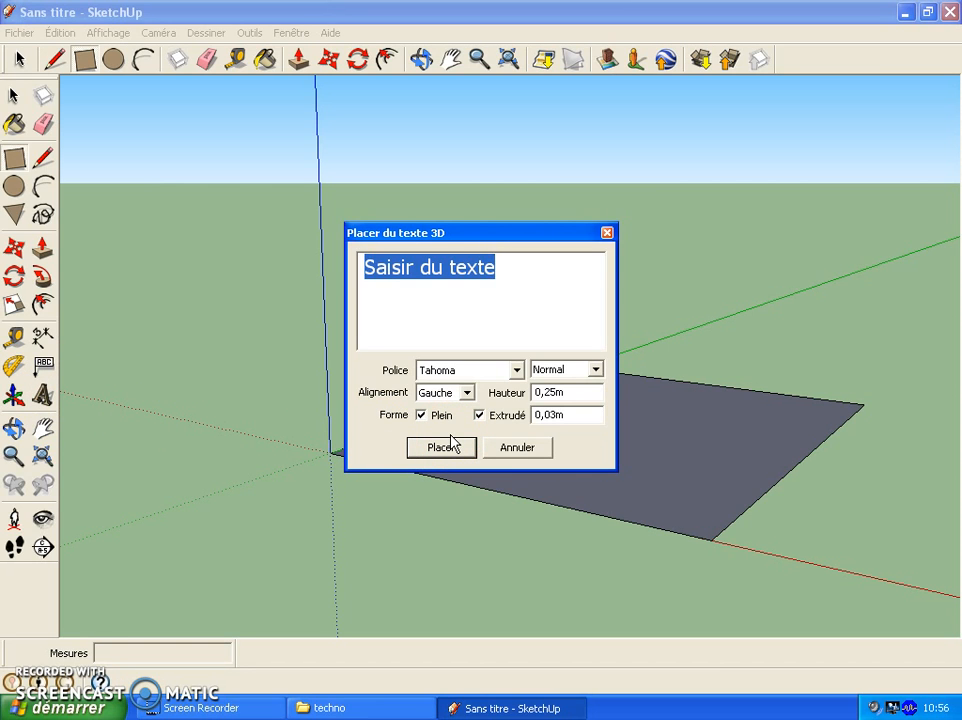
text(Essai)
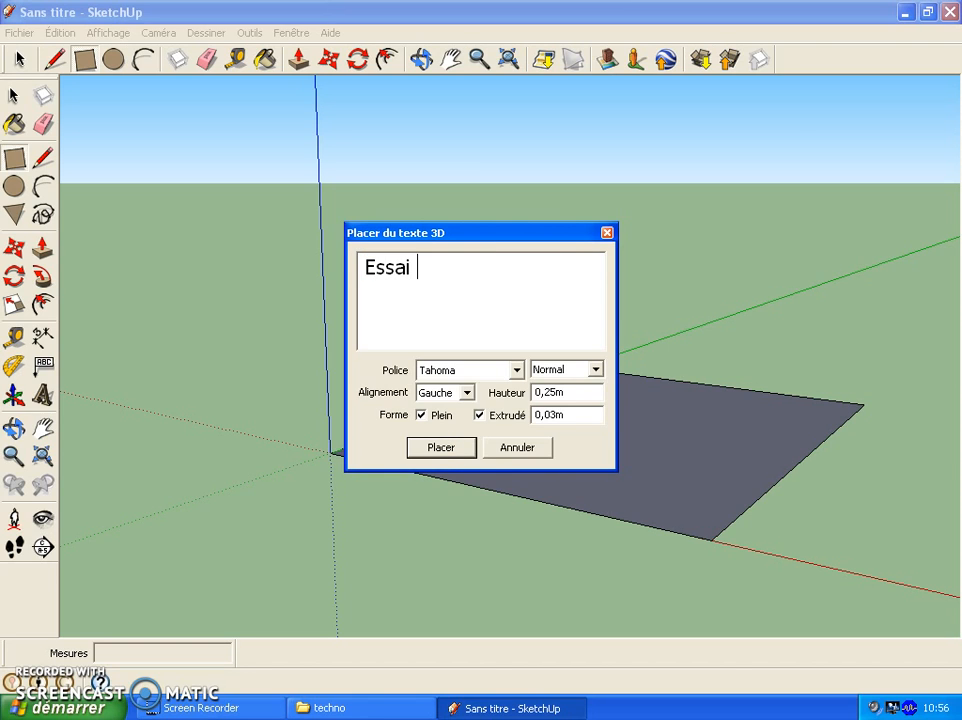
text( du logiciel buildar)
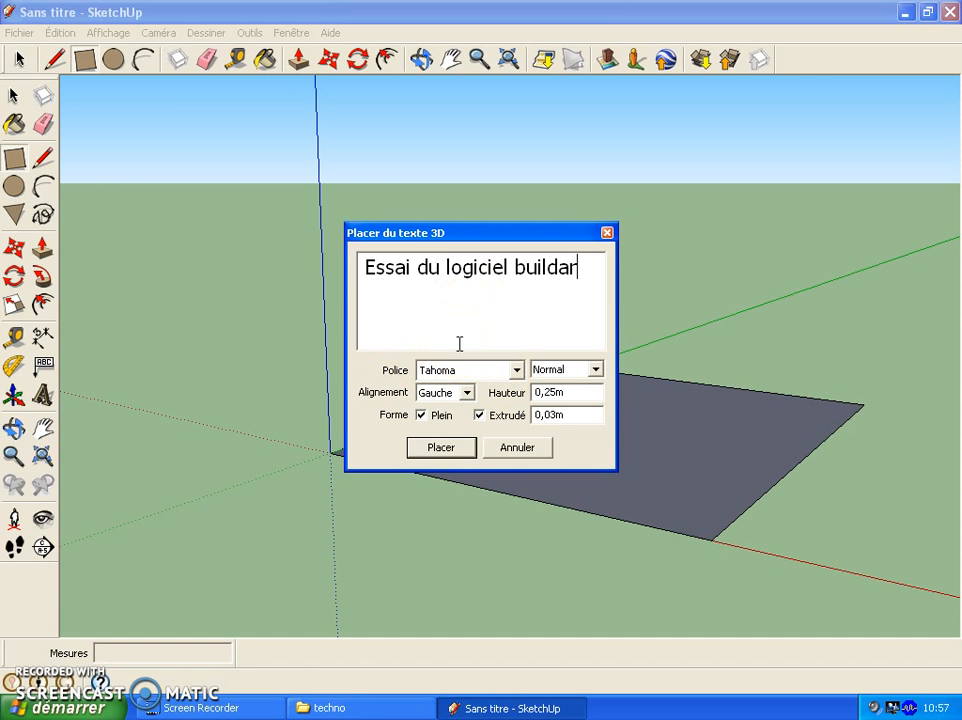
click(441, 449)
click(454, 432)
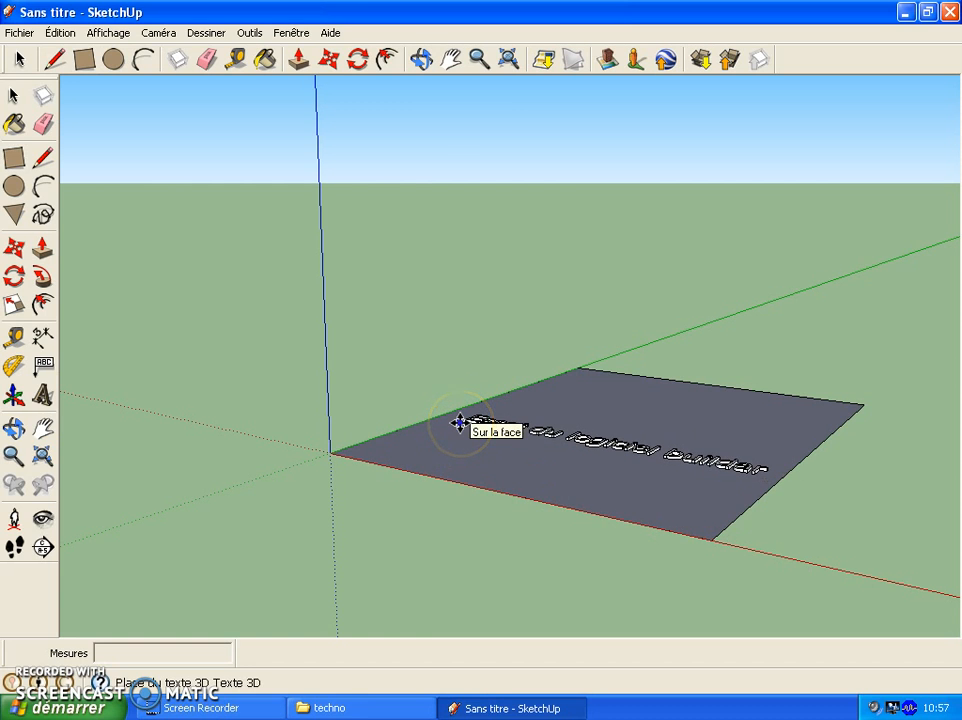
click(458, 425)
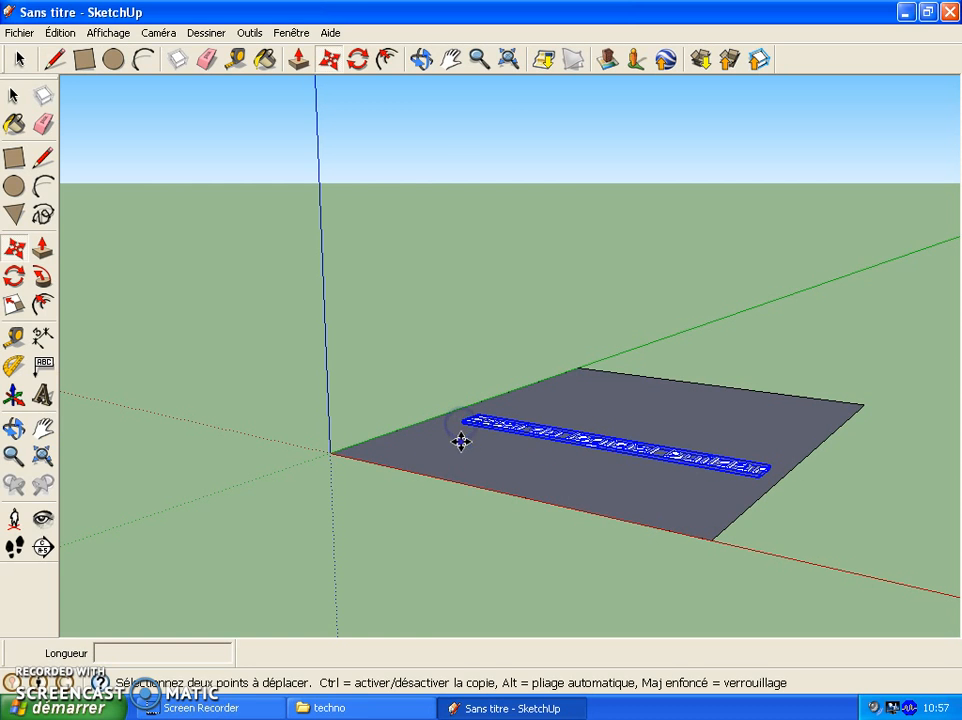
Export the model to Mes documents as a COLLADA (.dae) file named "essai logiciel buildar"
click(14, 34)
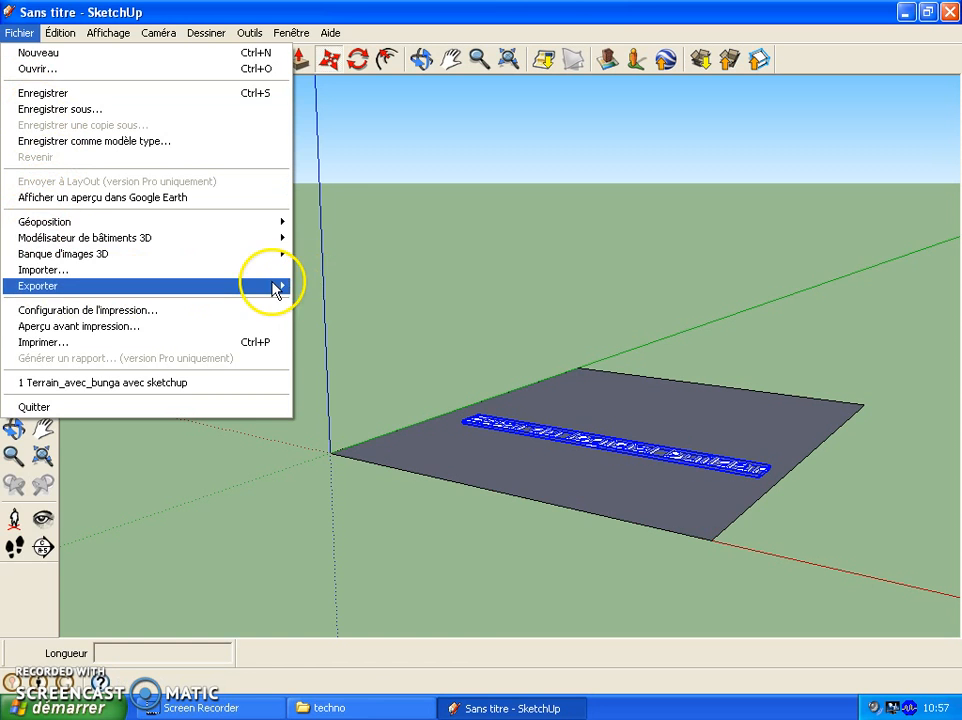
mouse_move(273, 285)
click(320, 286)
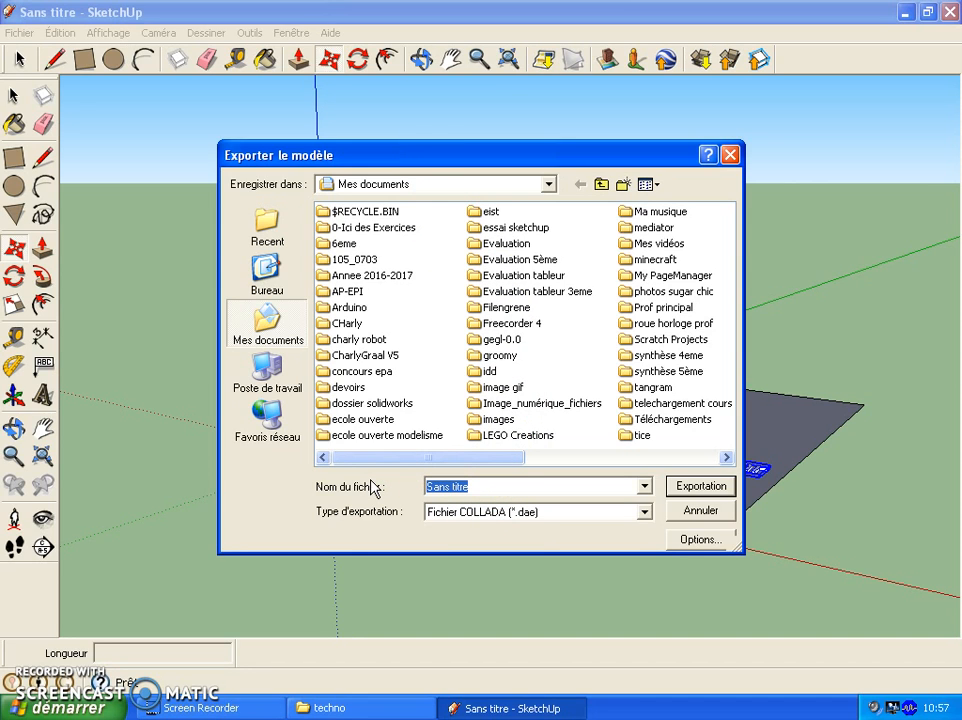
text(ess)
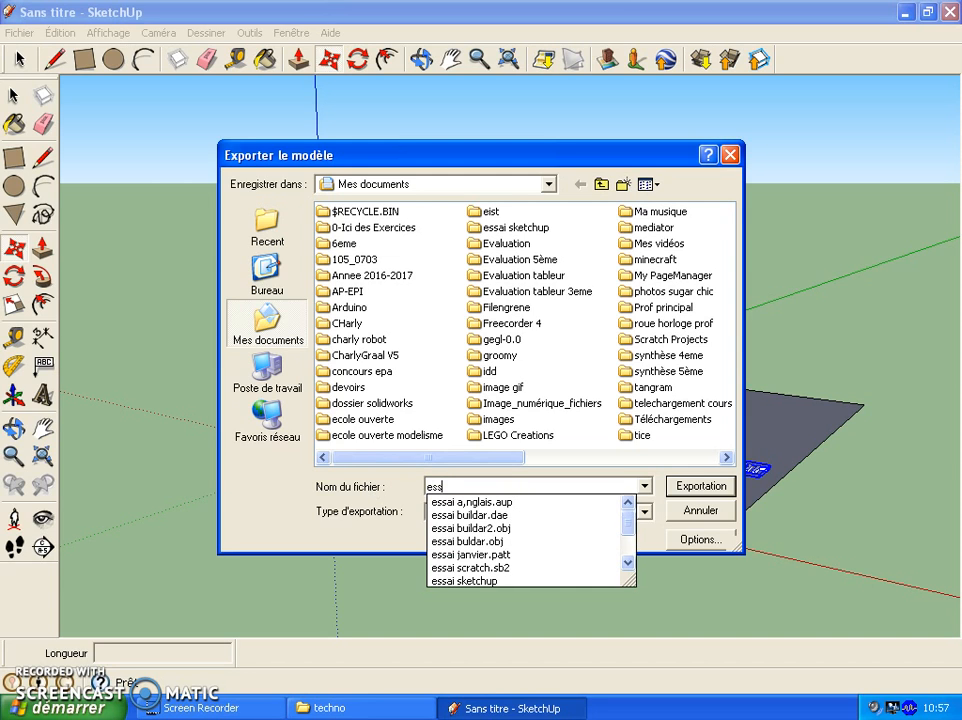
text(ai logiciel builda)
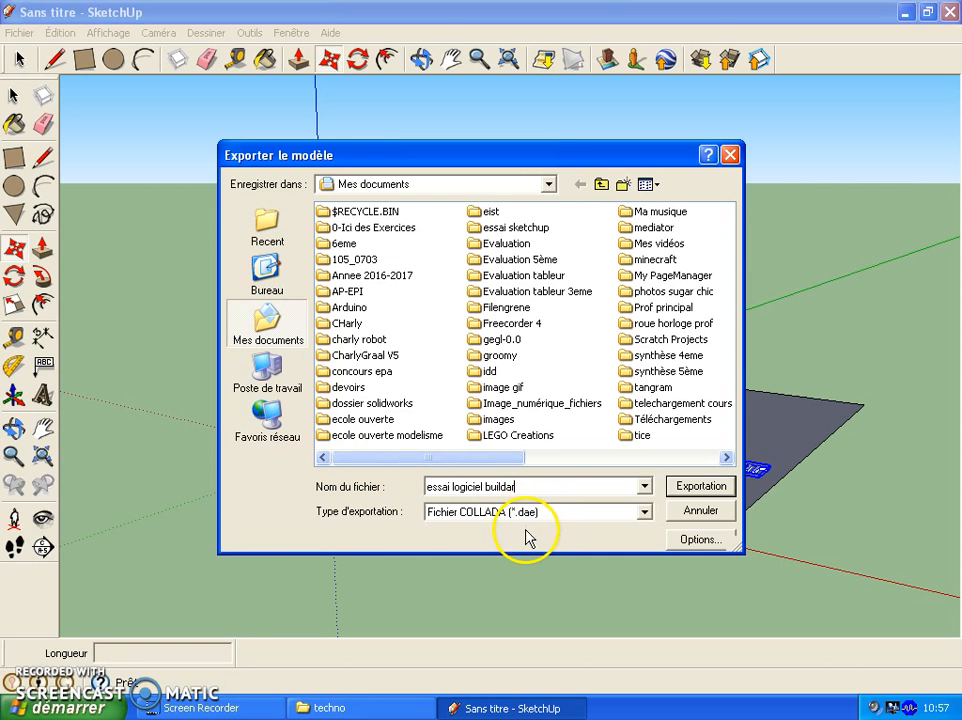
text(r)
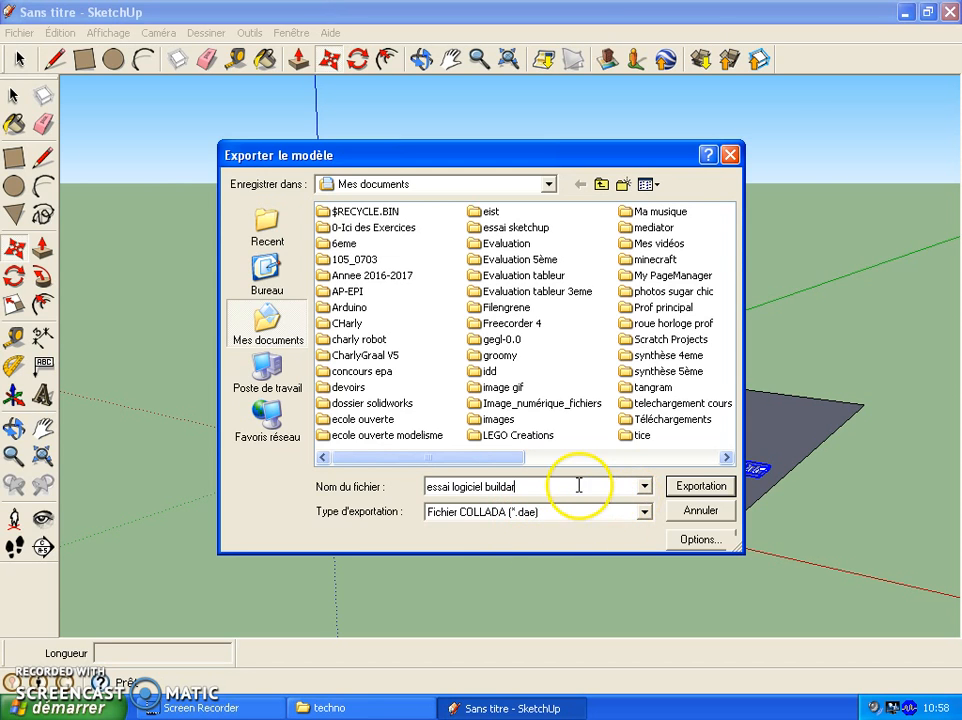
click(688, 497)
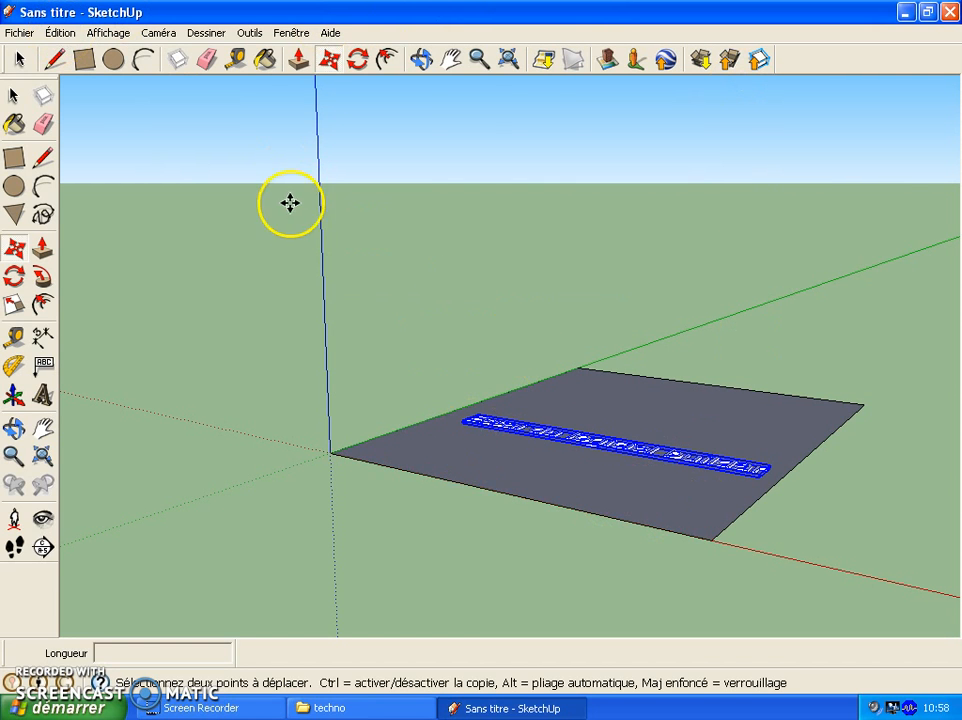
Close SketchUp without saving the untitled model and close the techno folder window
click(951, 12)
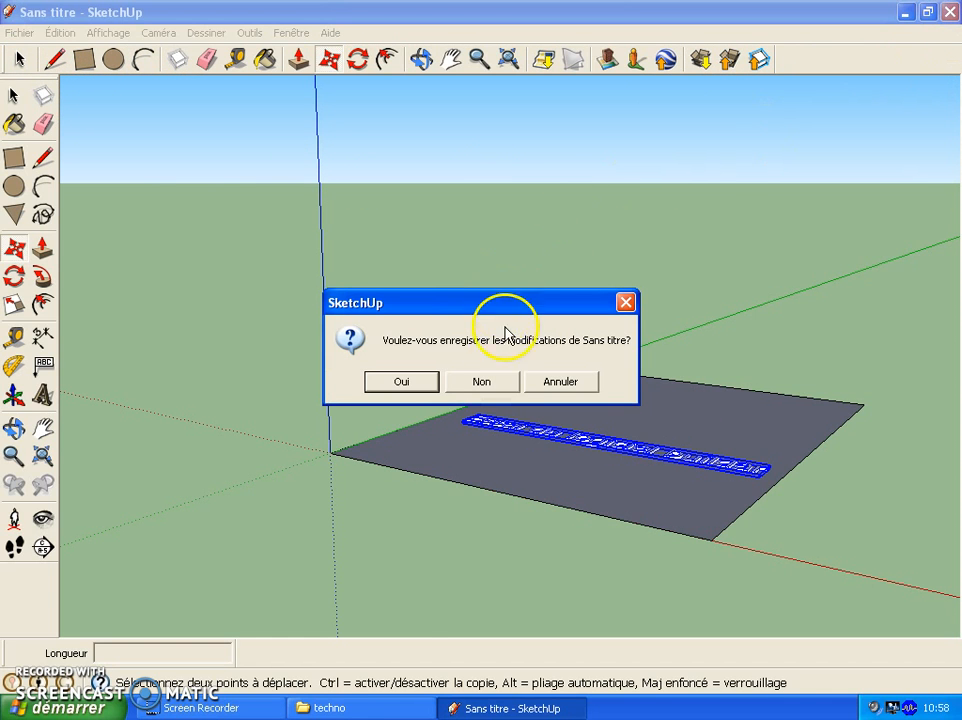
click(493, 380)
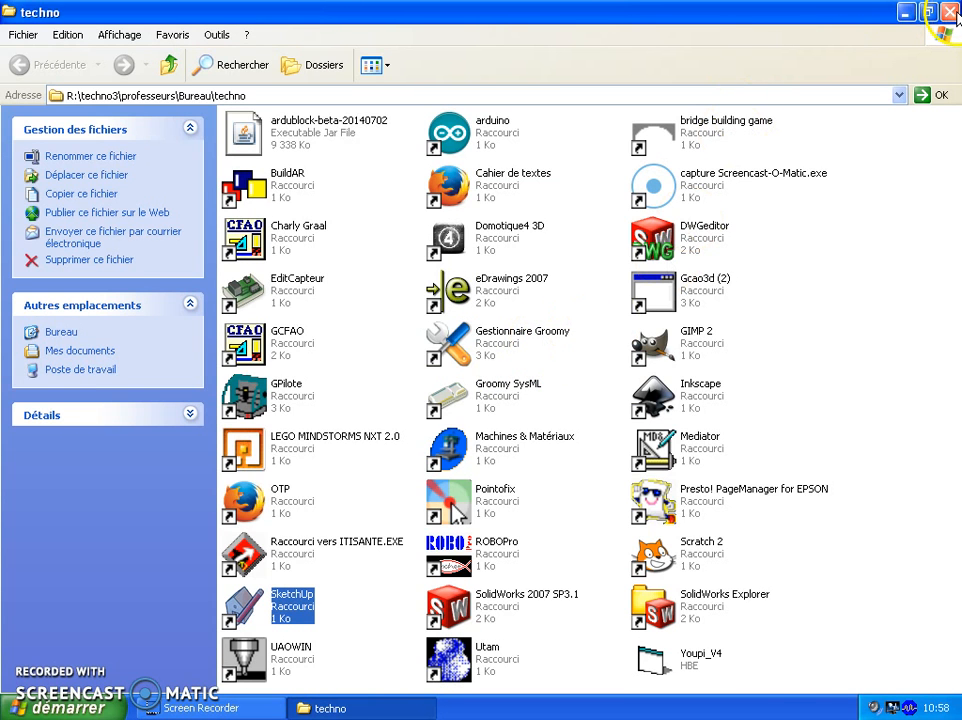
click(951, 12)
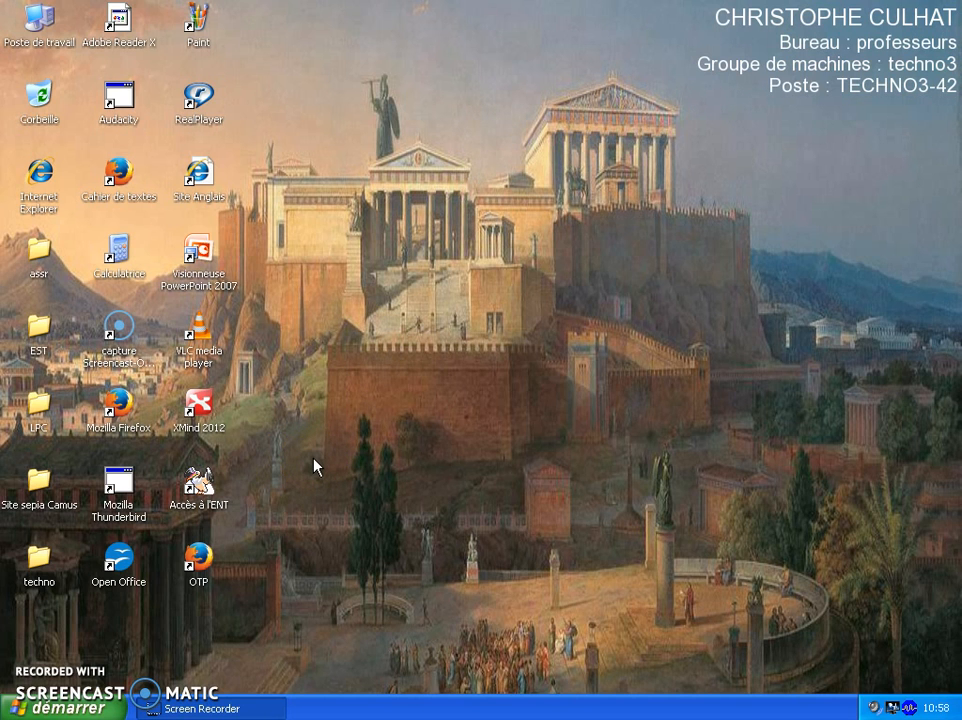
Switch to Mozilla Firefox, search Google for "dae to obj" and open the Online Mesh Converter site
double_click(118, 401)
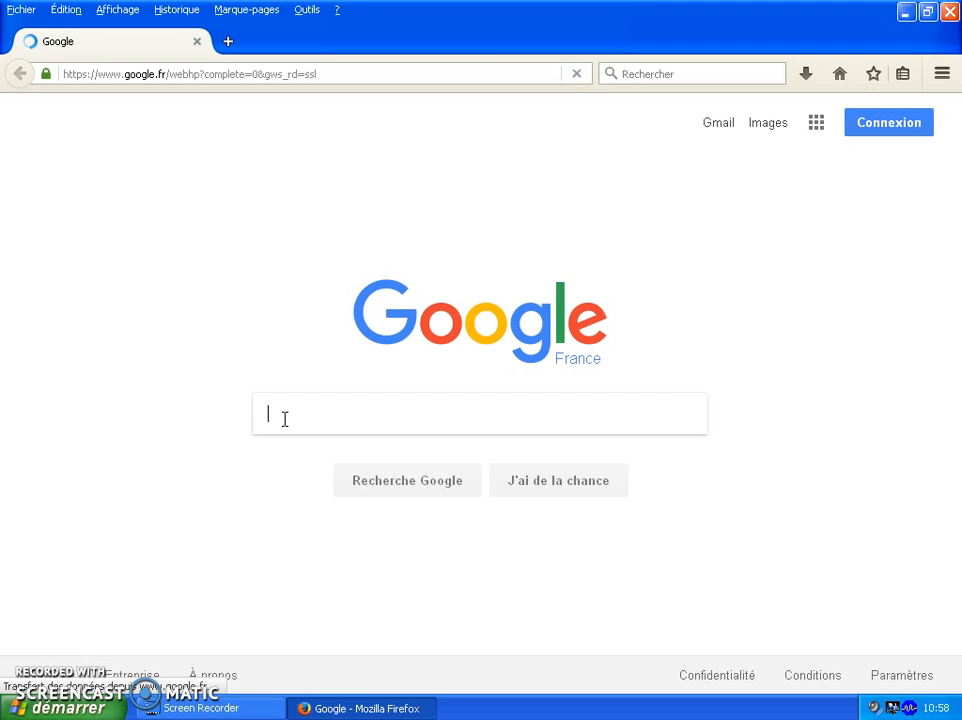
click(284, 420)
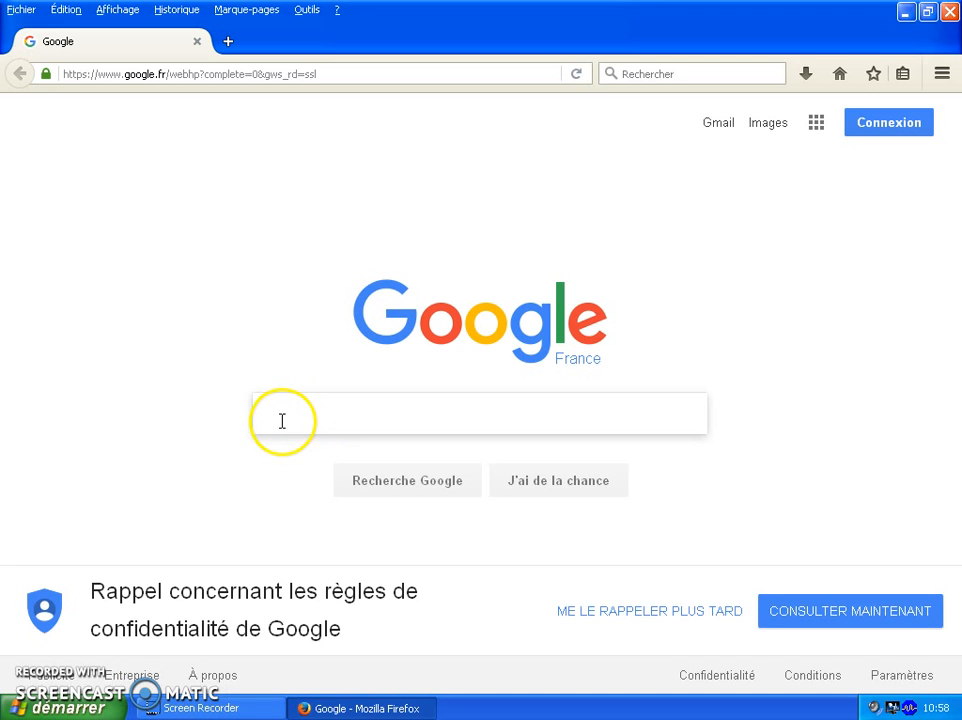
click(276, 420)
click(393, 483)
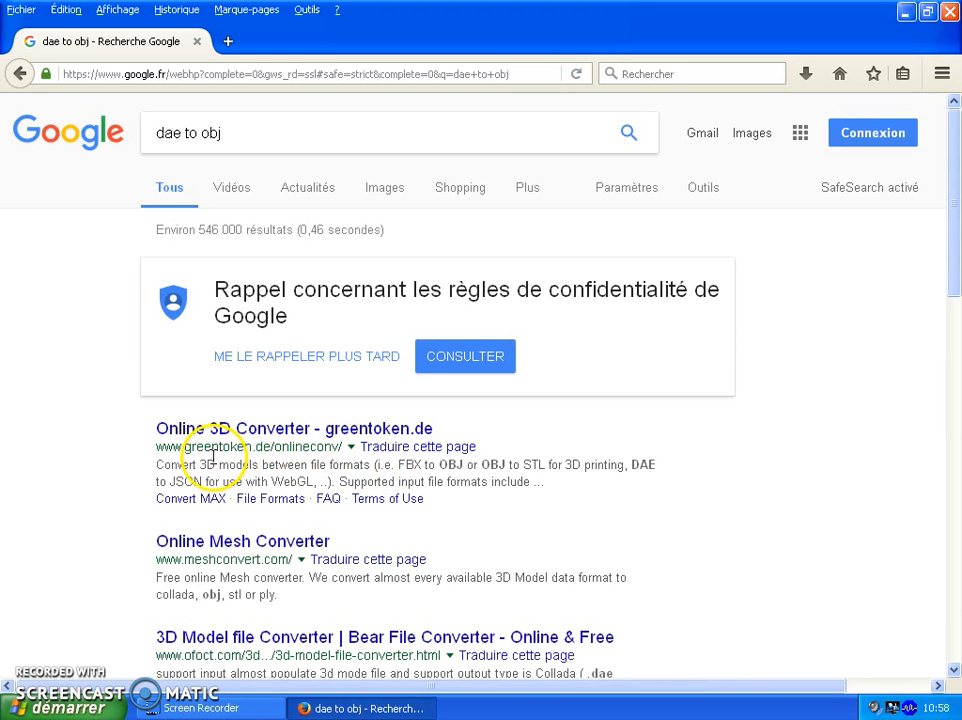
click(228, 544)
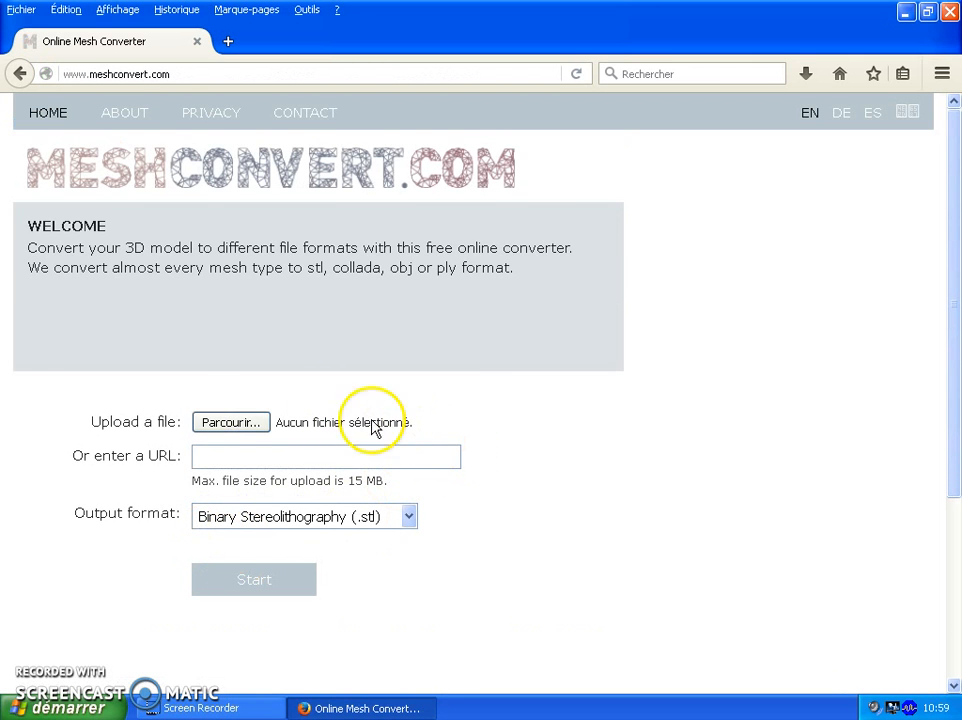
Choose "essai logiciel buildar.dae" from Mes documents as the file to upload to the mesh converter
click(211, 424)
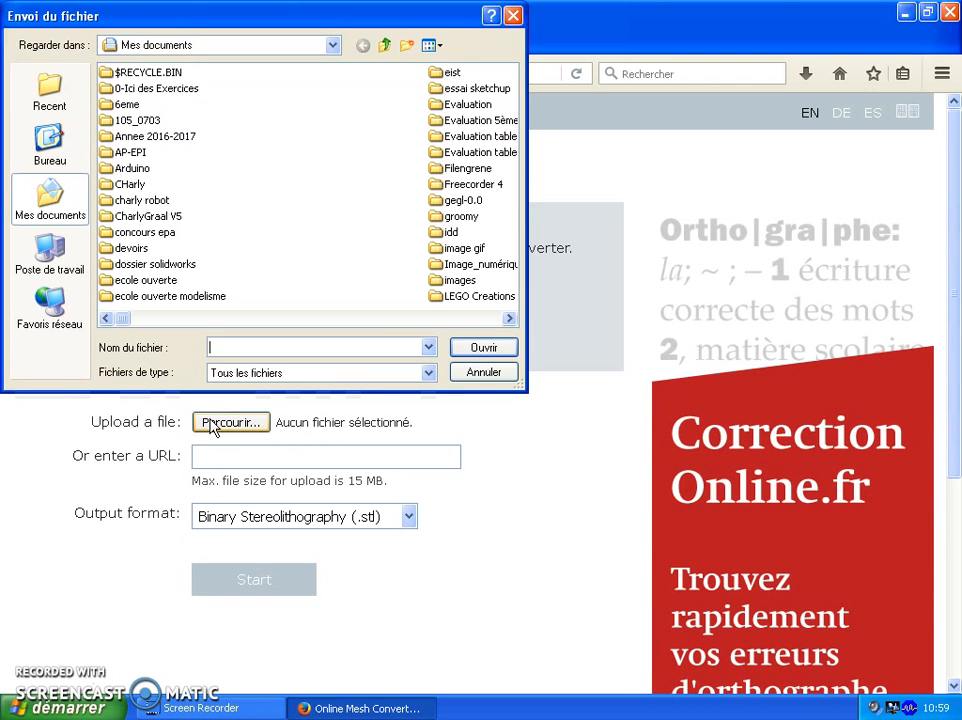
click(510, 319)
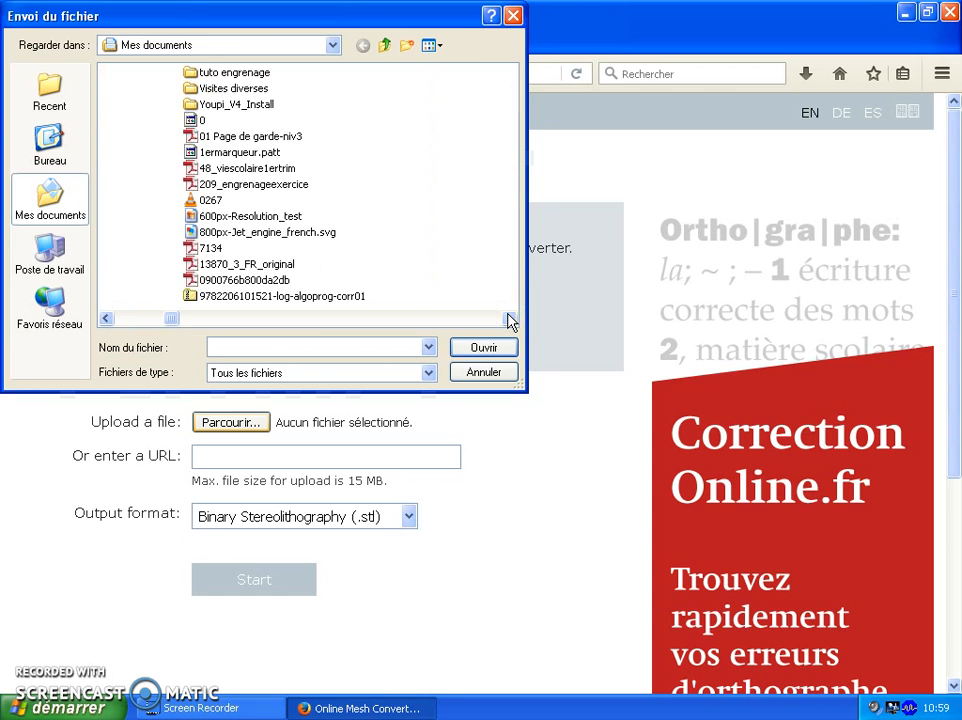
click(350, 326)
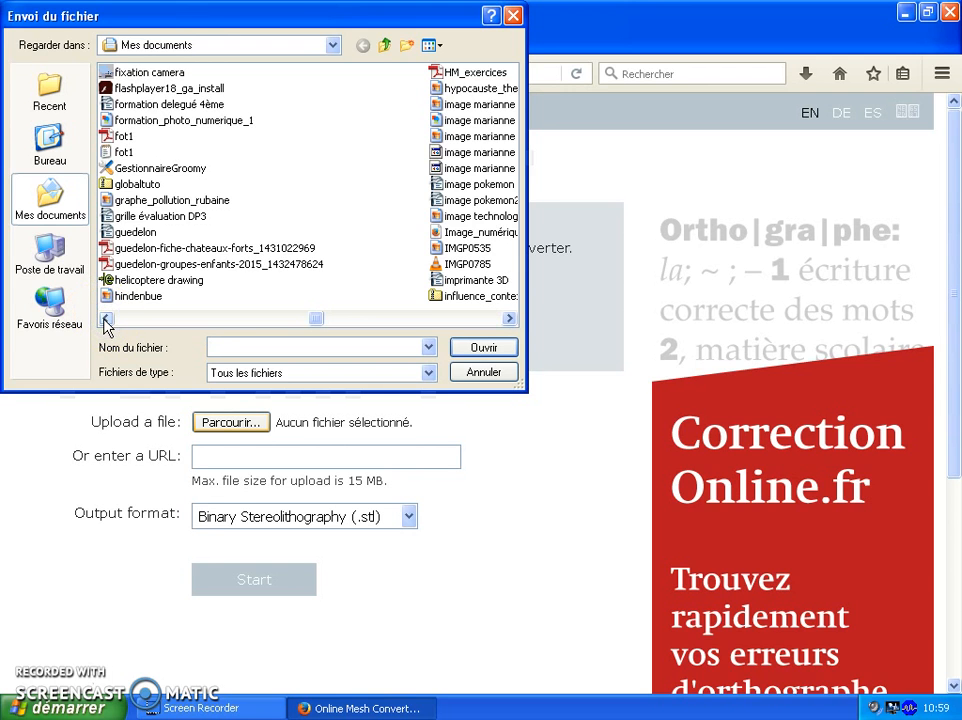
click(107, 319)
click(107, 319)
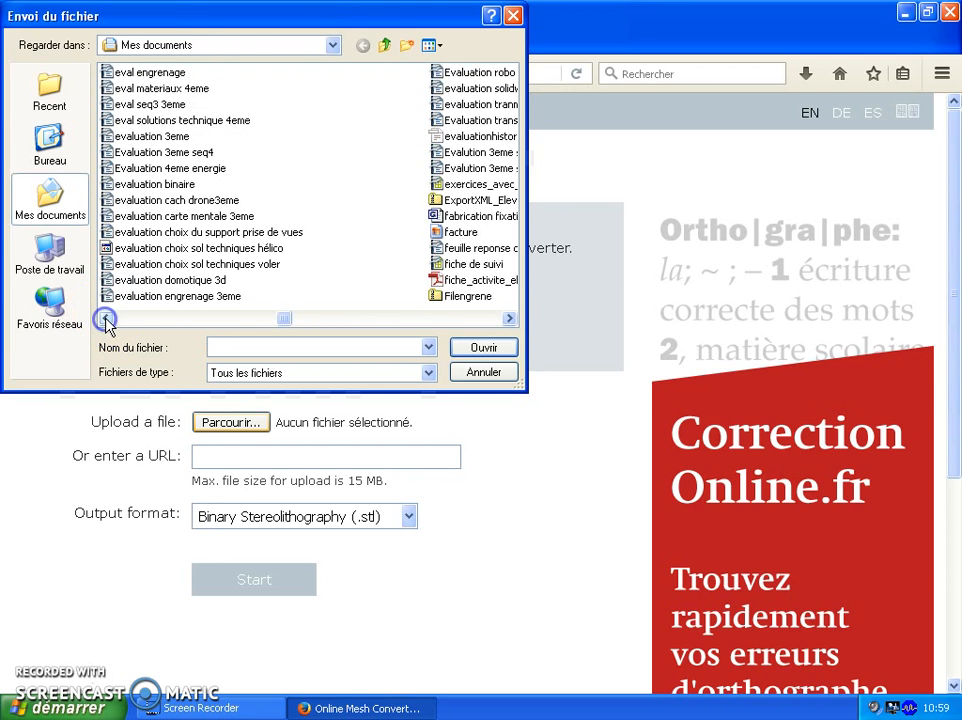
click(107, 319)
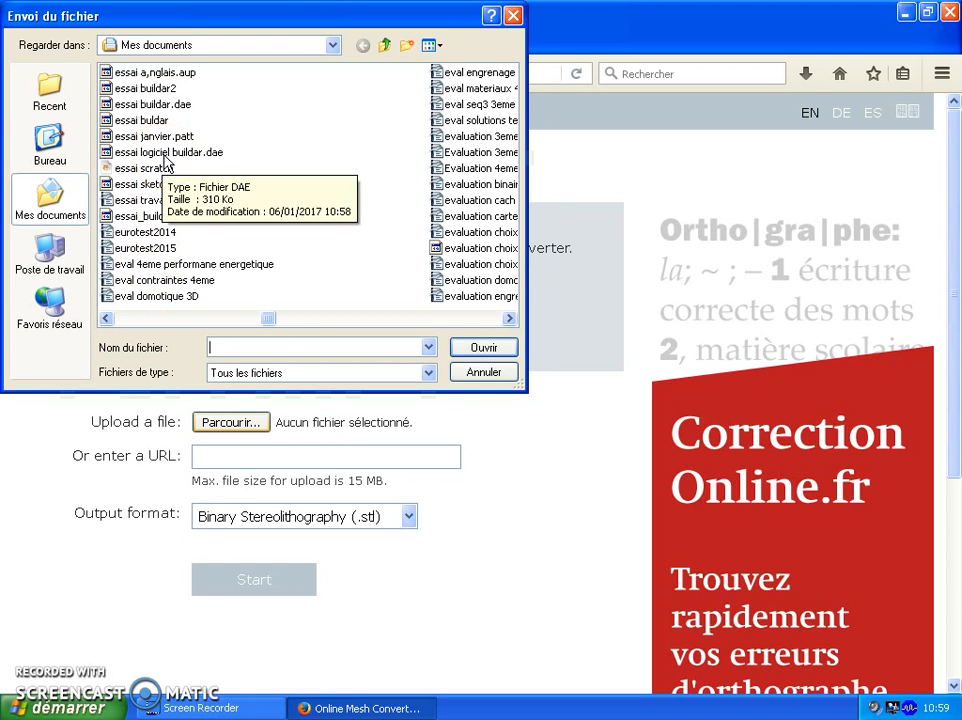
click(168, 155)
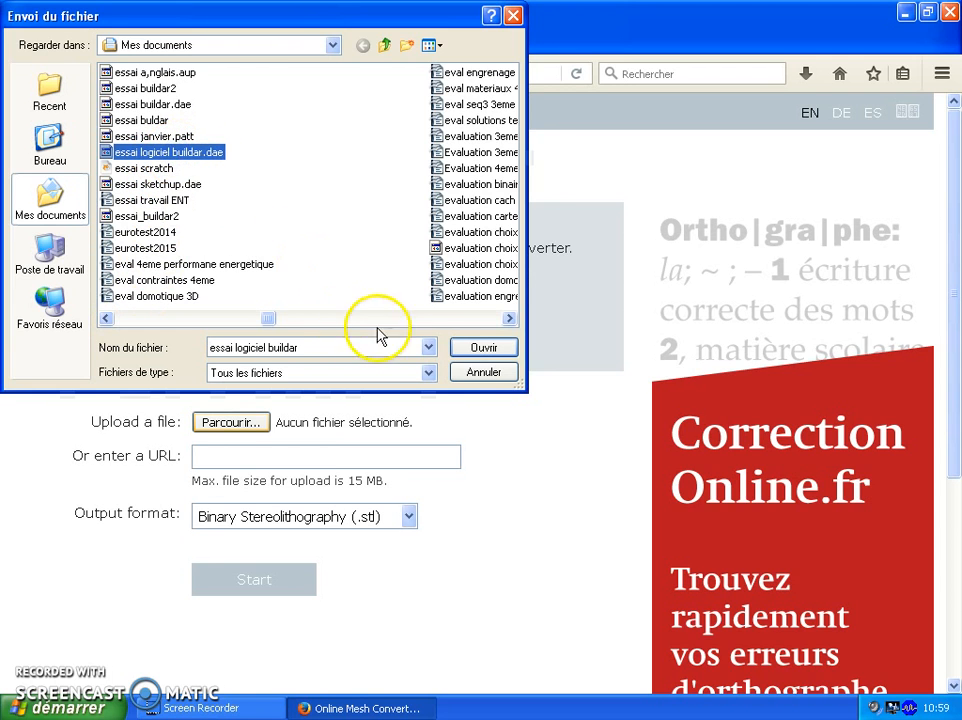
click(472, 346)
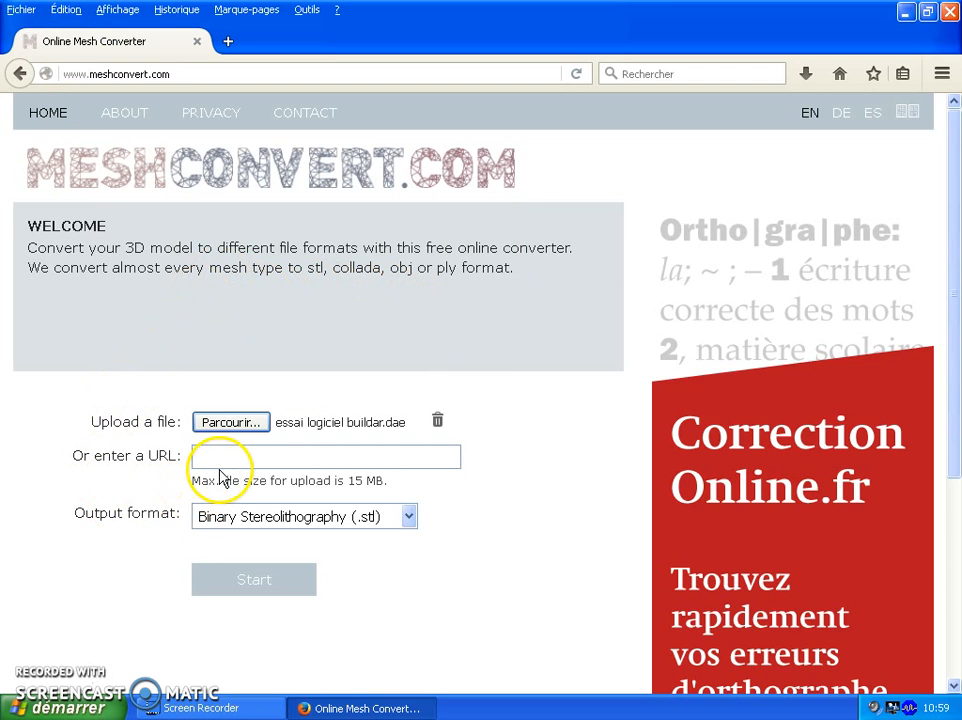
Set the output format to Wavefront Object (.obj) and start the conversion
click(409, 517)
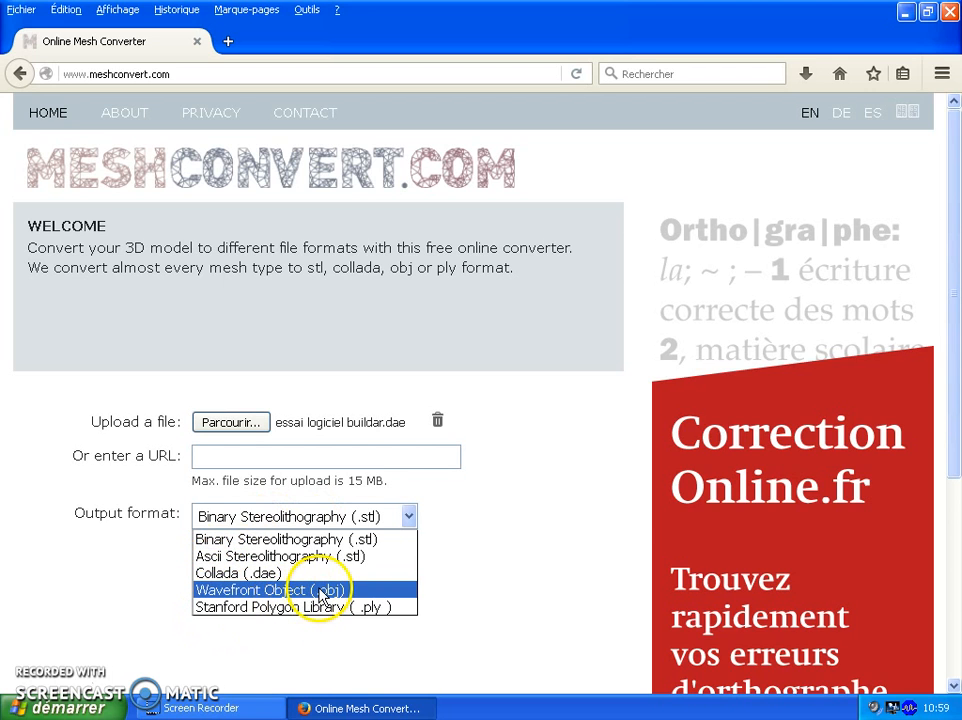
click(289, 591)
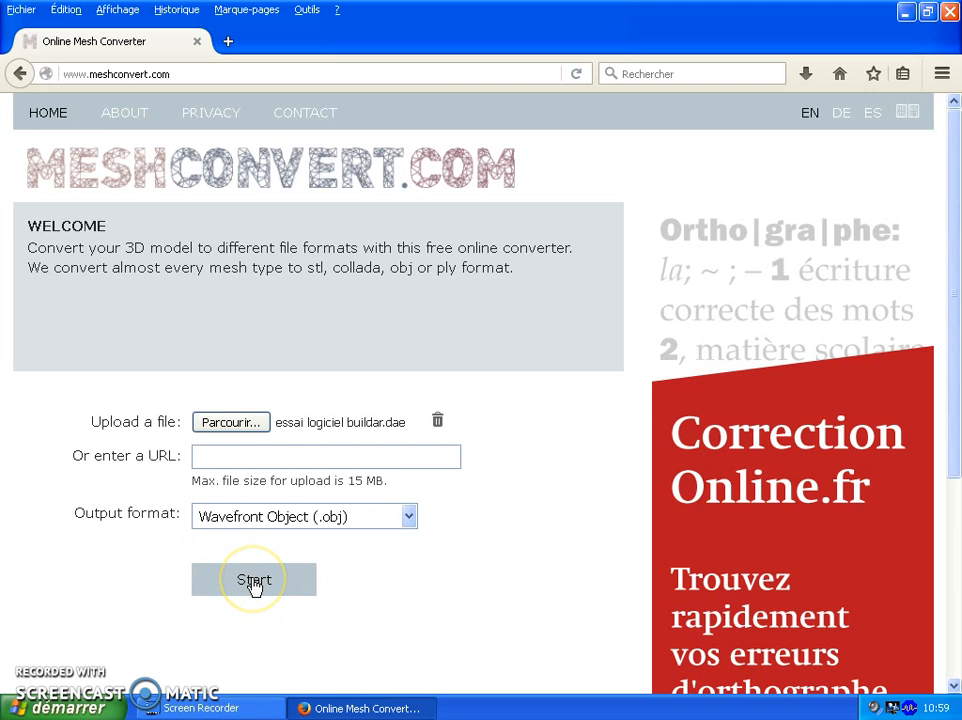
click(253, 582)
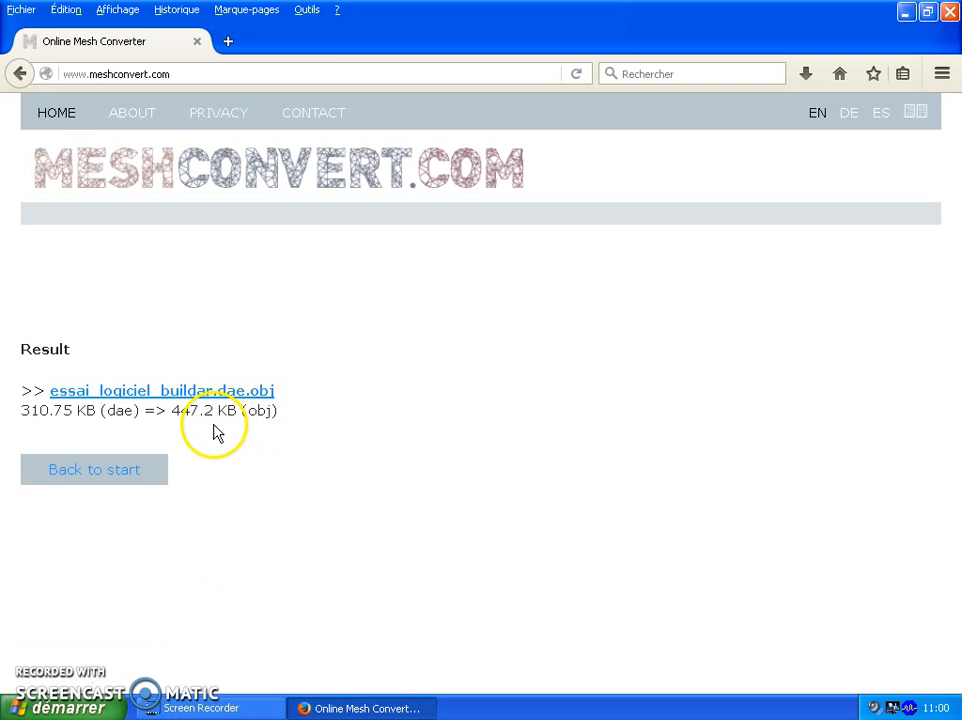
Download the converted file to Mes documents as "essai_logiciel_buildar format ob" and close the browser
click(153, 393)
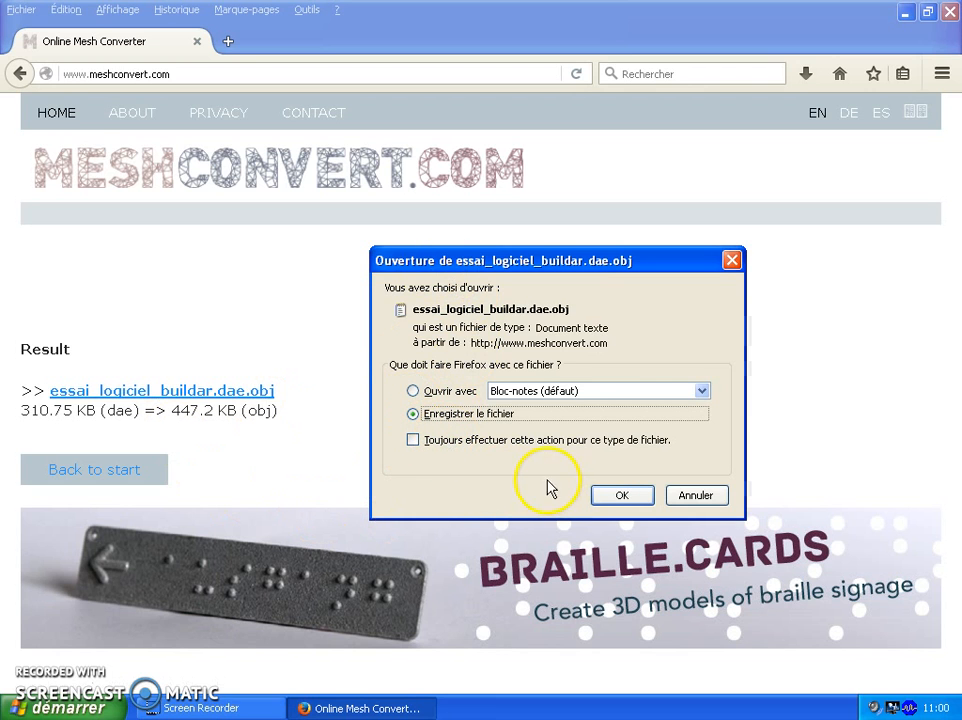
click(624, 497)
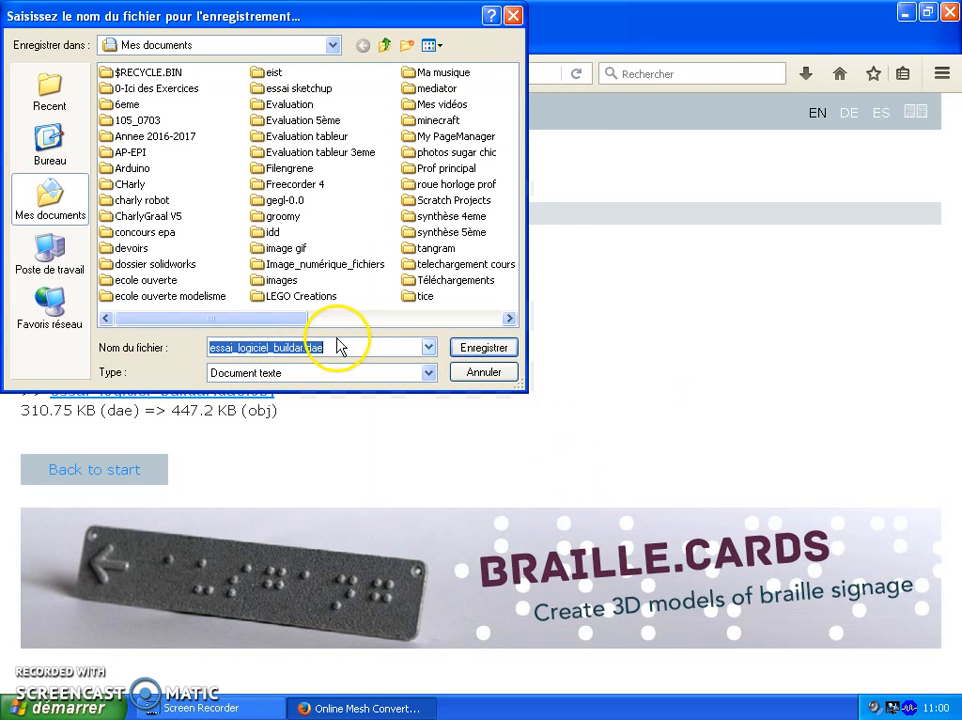
double_click(340, 346)
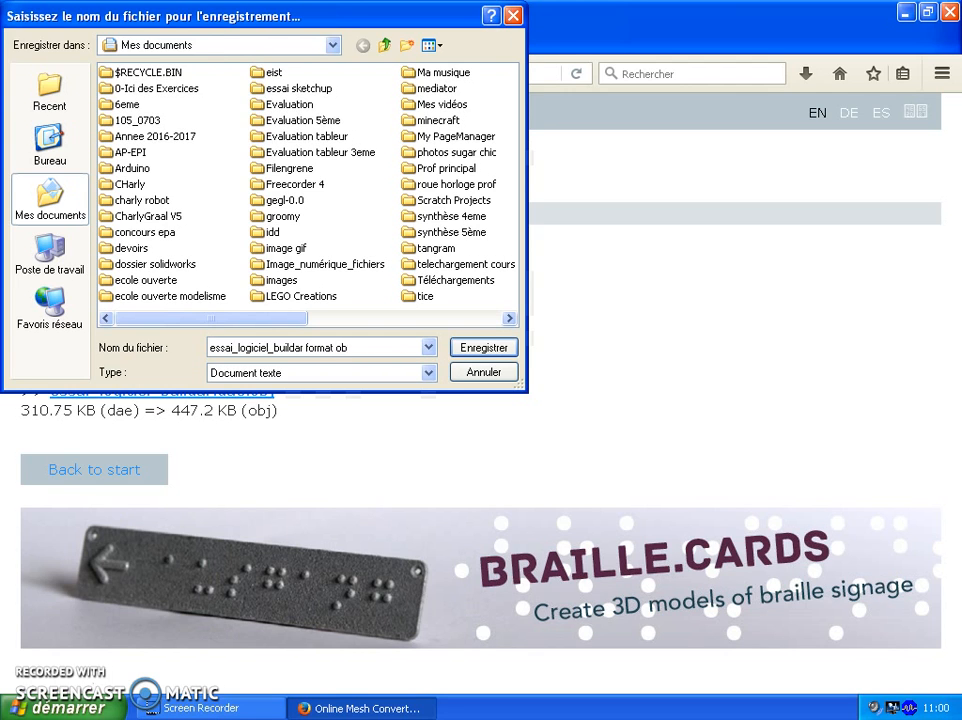
click(492, 355)
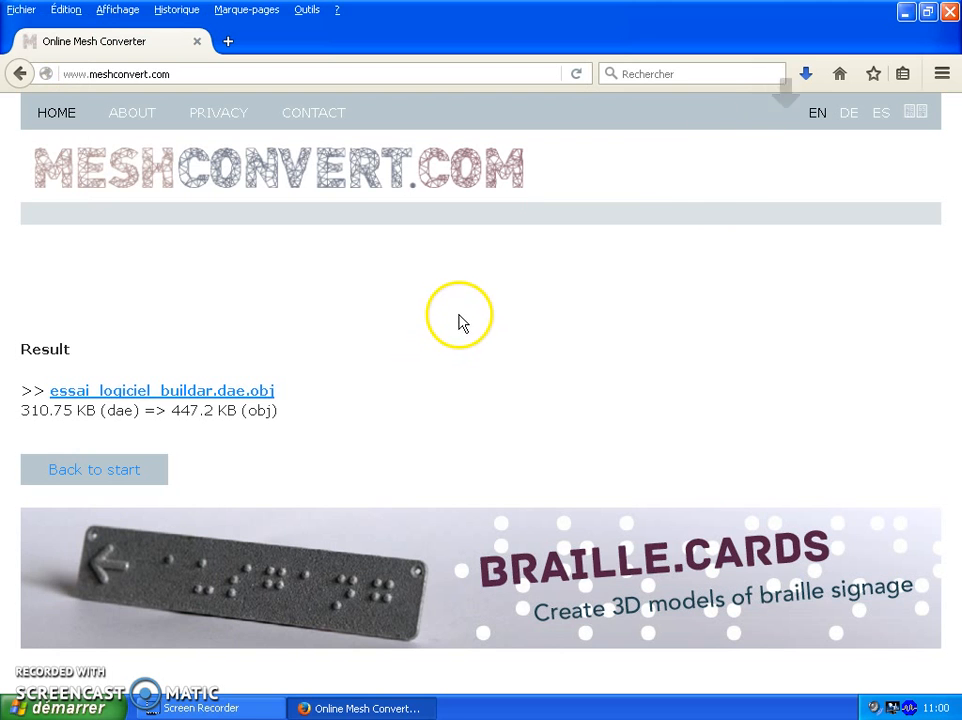
click(944, 20)
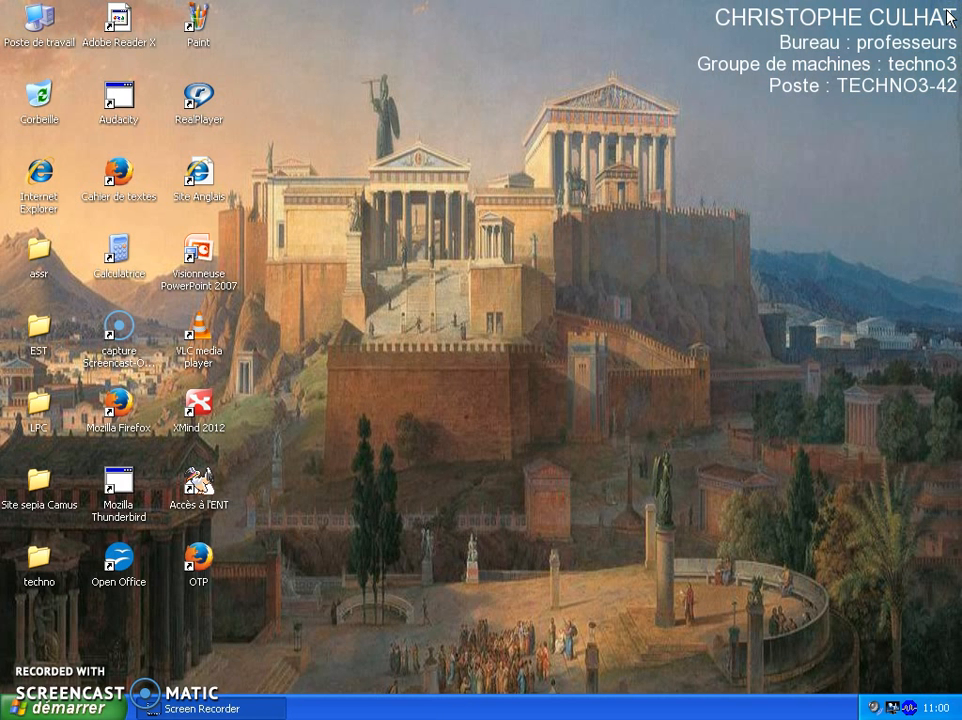